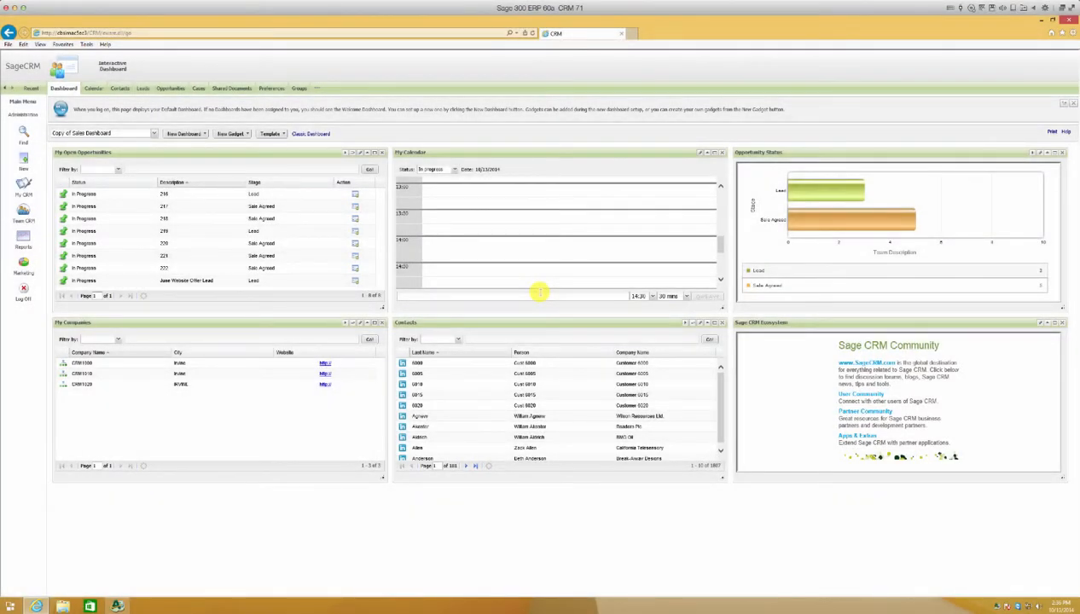
Find the company by its Accpac customer number, open its record and view its stored credit cards
click(23, 133)
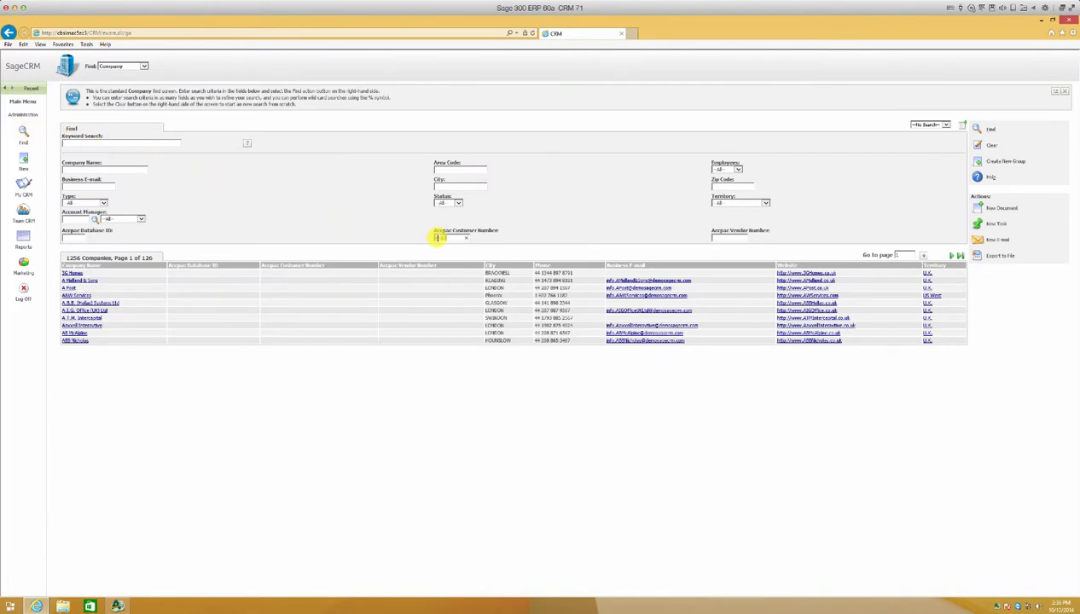
key(Return)
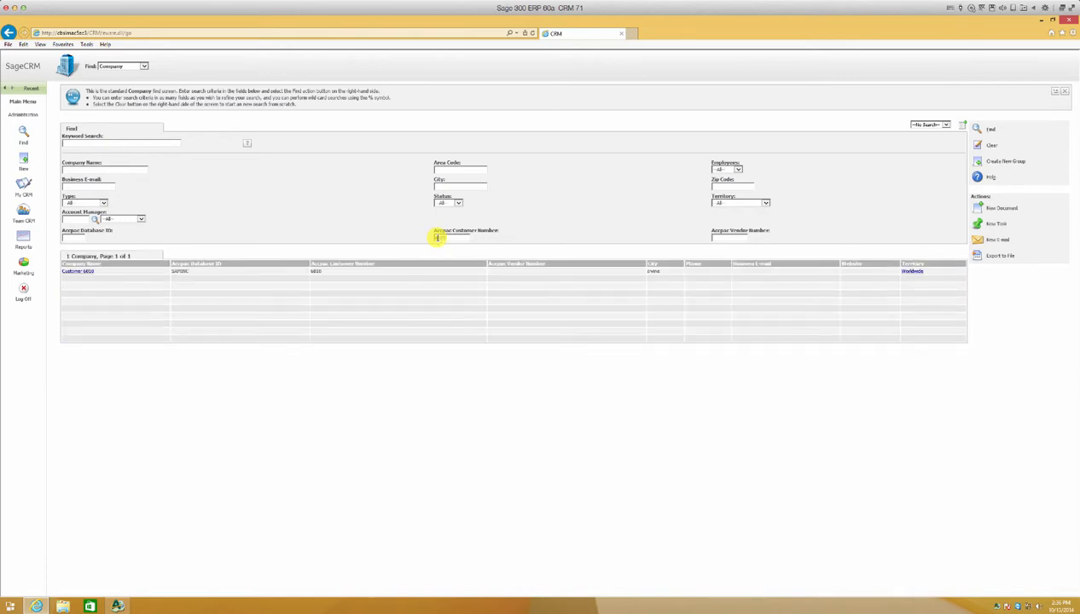
click(89, 271)
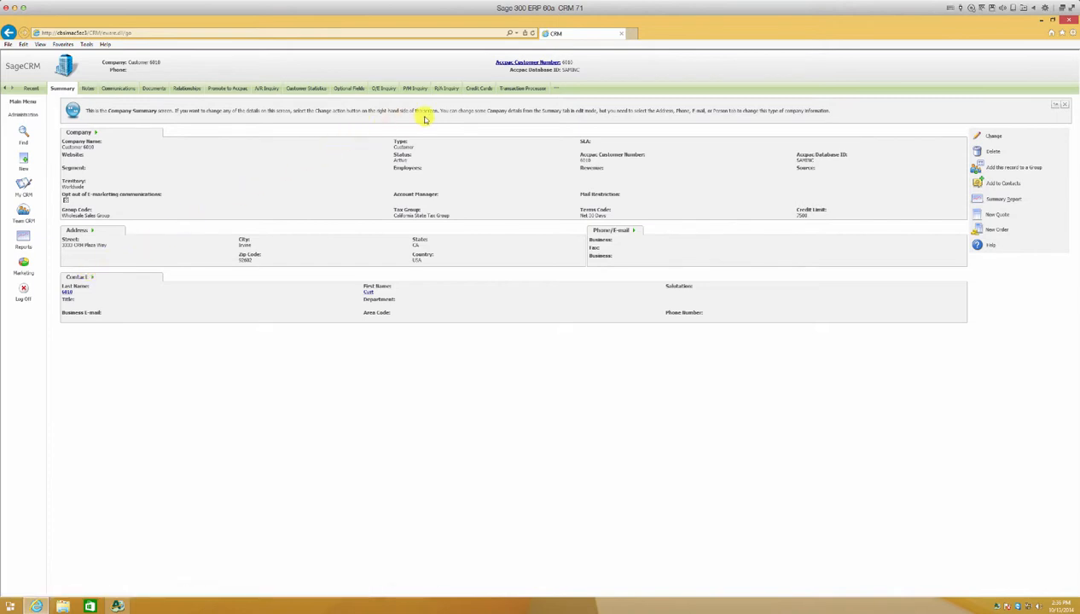
click(470, 90)
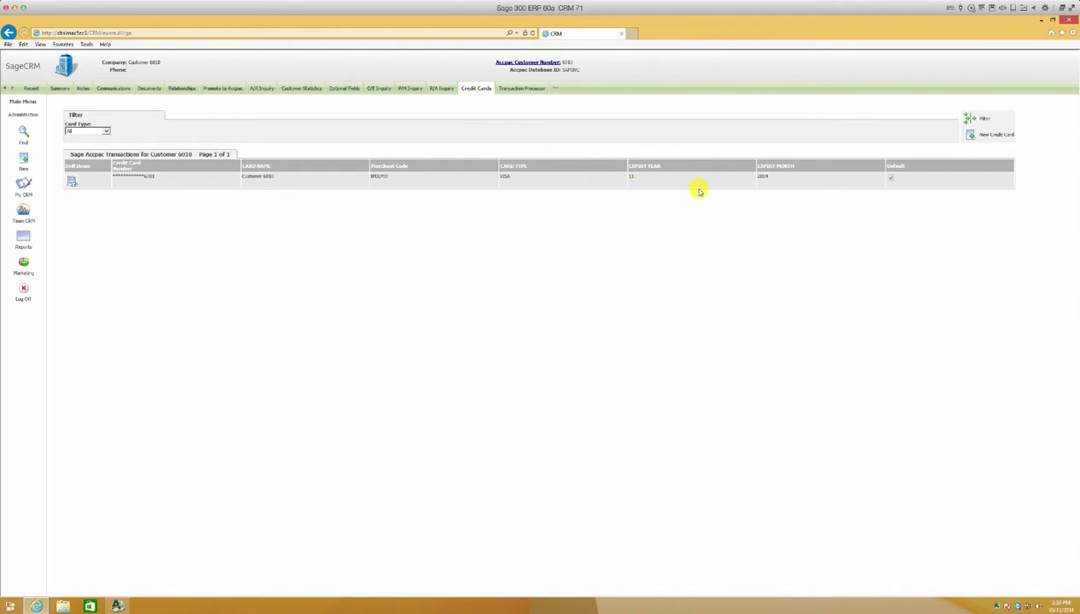
Filter the customer's Transaction Processor for AR Invoice documents with the Sale transaction type
click(536, 91)
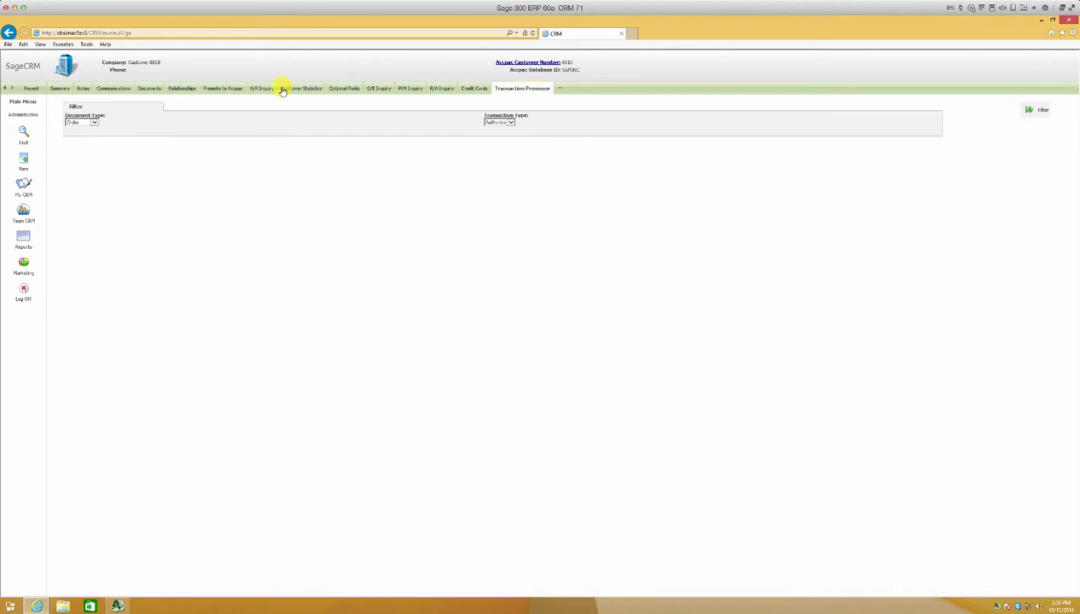
click(95, 122)
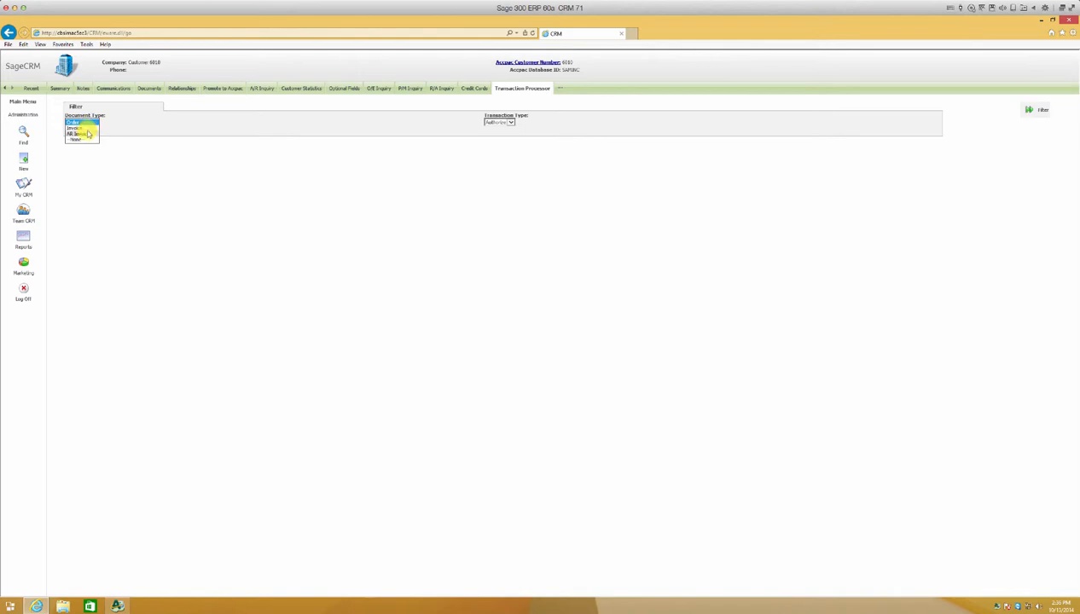
click(86, 135)
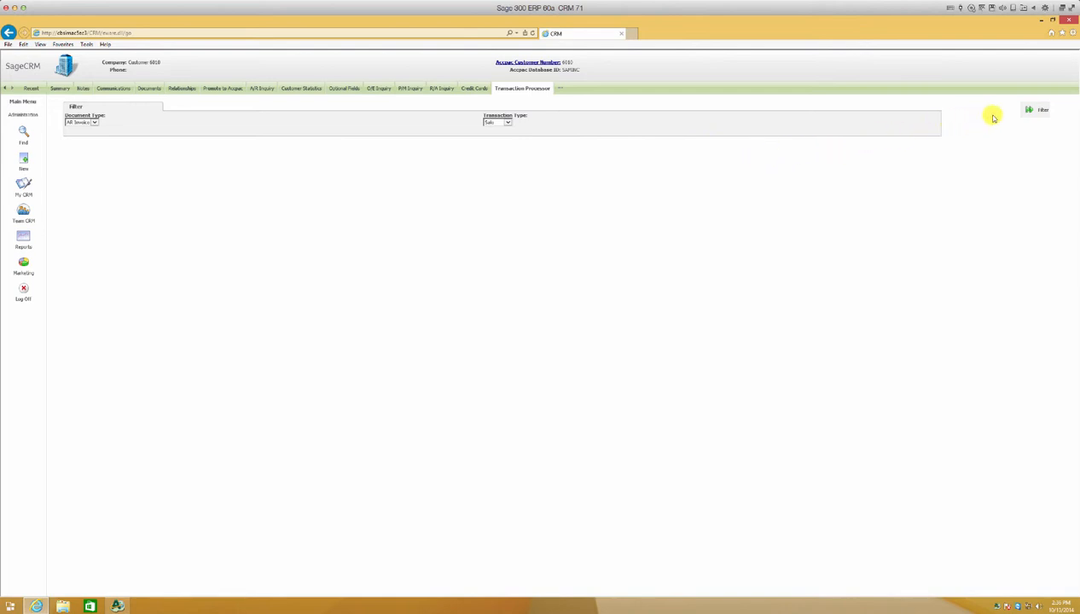
click(1027, 112)
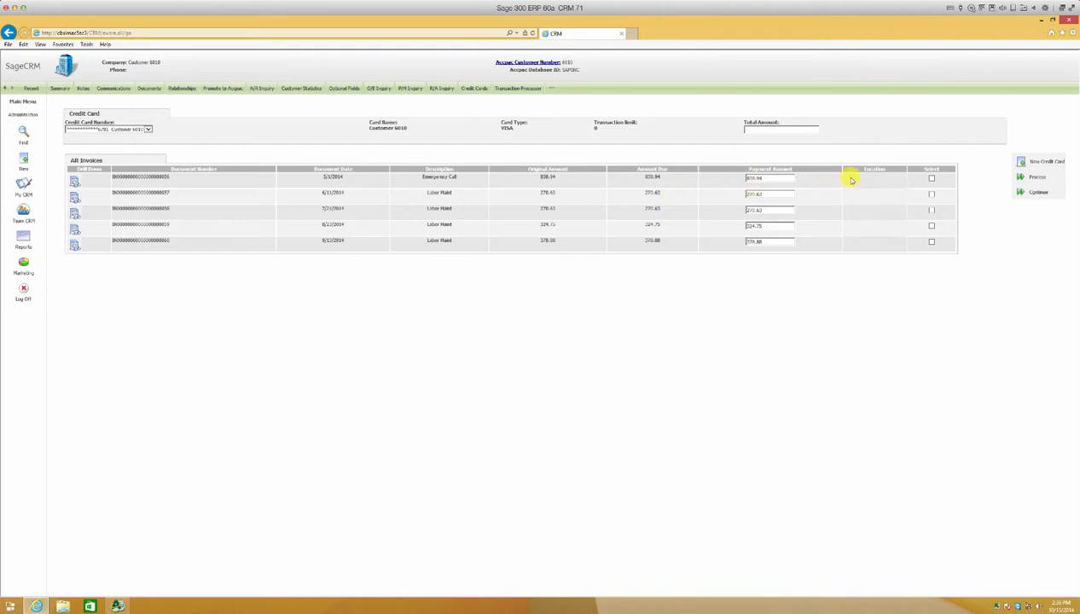
Start a new credit card with merchant code IPDEMO and card type MASTERCARD, and enter the credit card number
click(1021, 164)
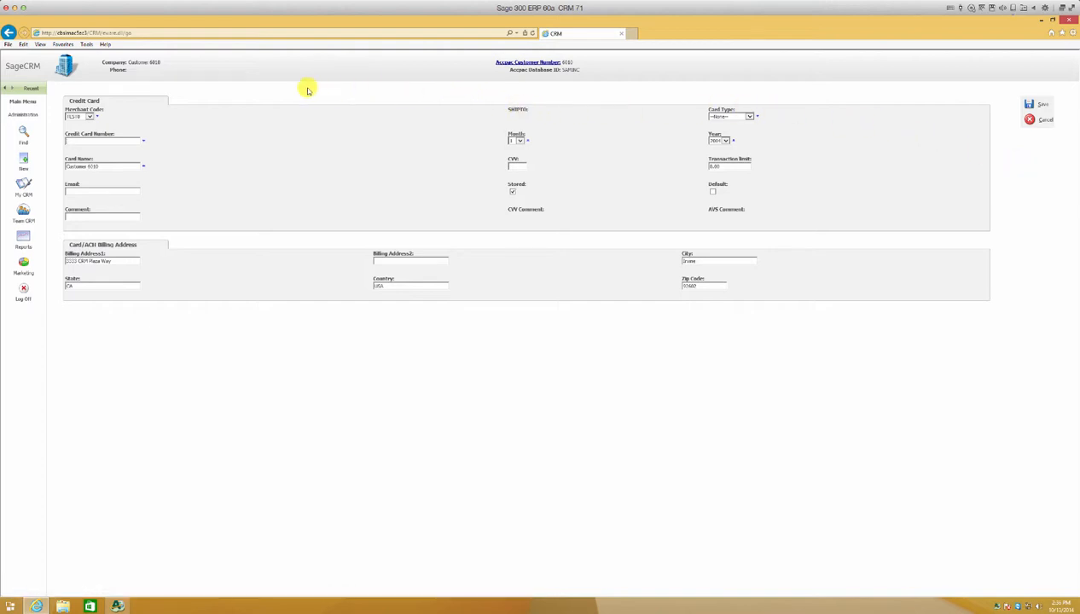
click(89, 117)
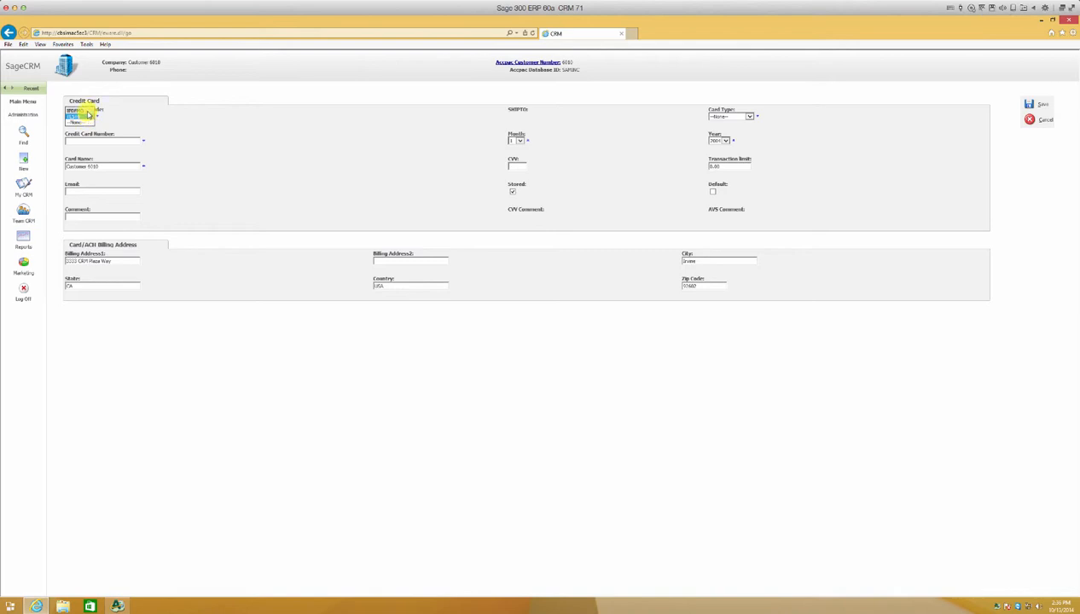
click(87, 115)
click(748, 116)
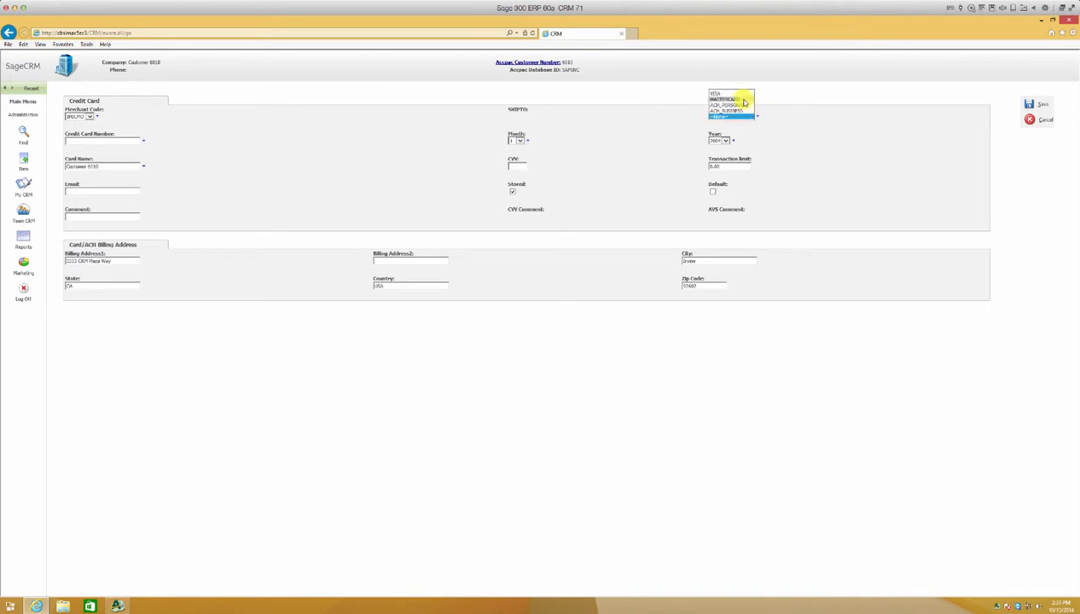
click(744, 102)
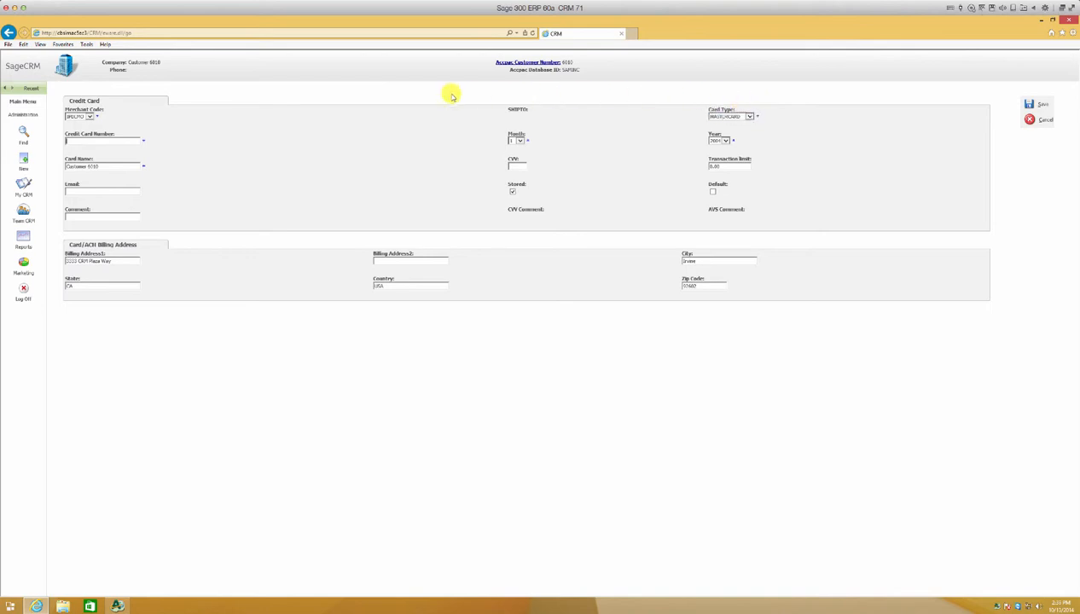
click(132, 139)
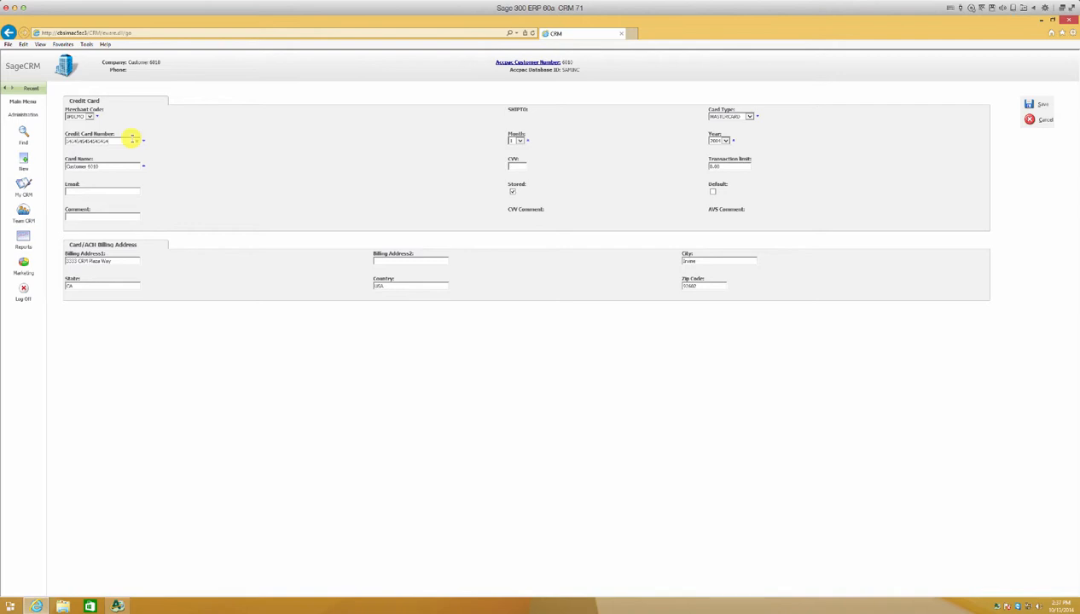
Set the card's expiry to month 11 and year 2017, make it the default, and save it
click(520, 142)
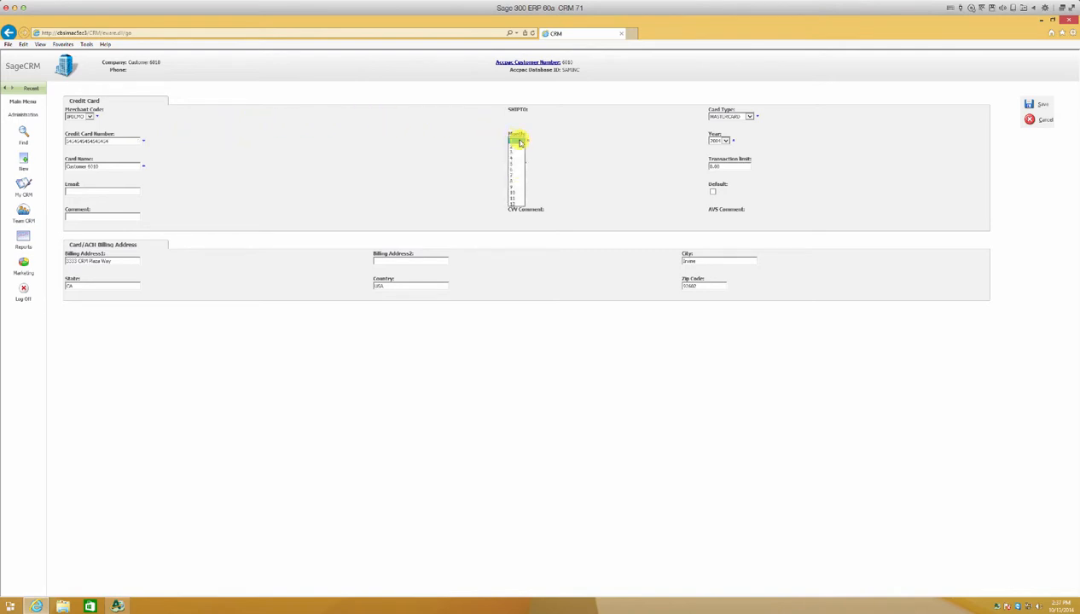
click(517, 201)
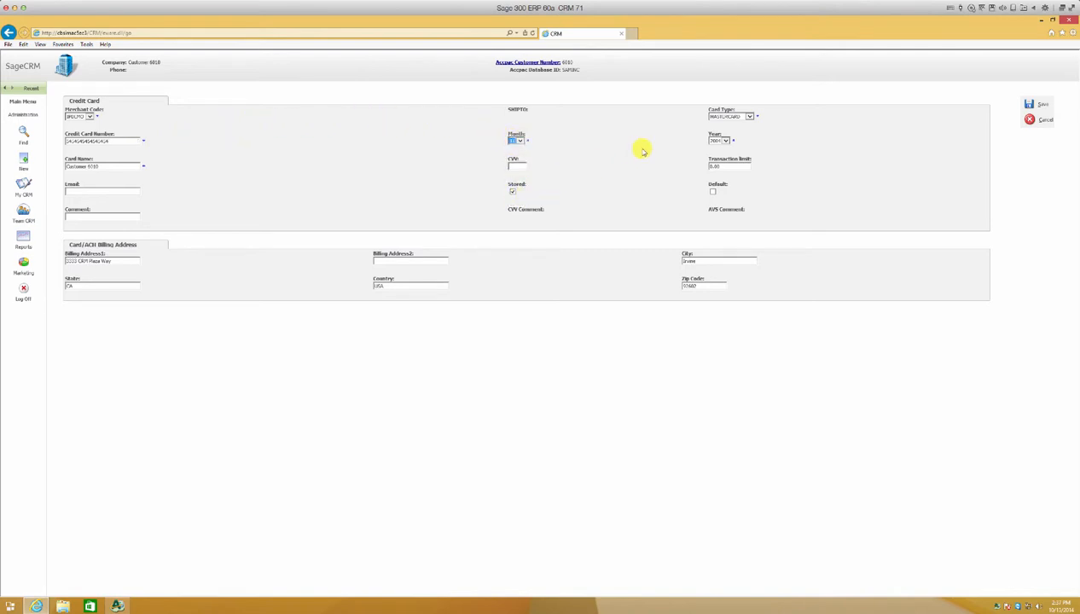
click(725, 140)
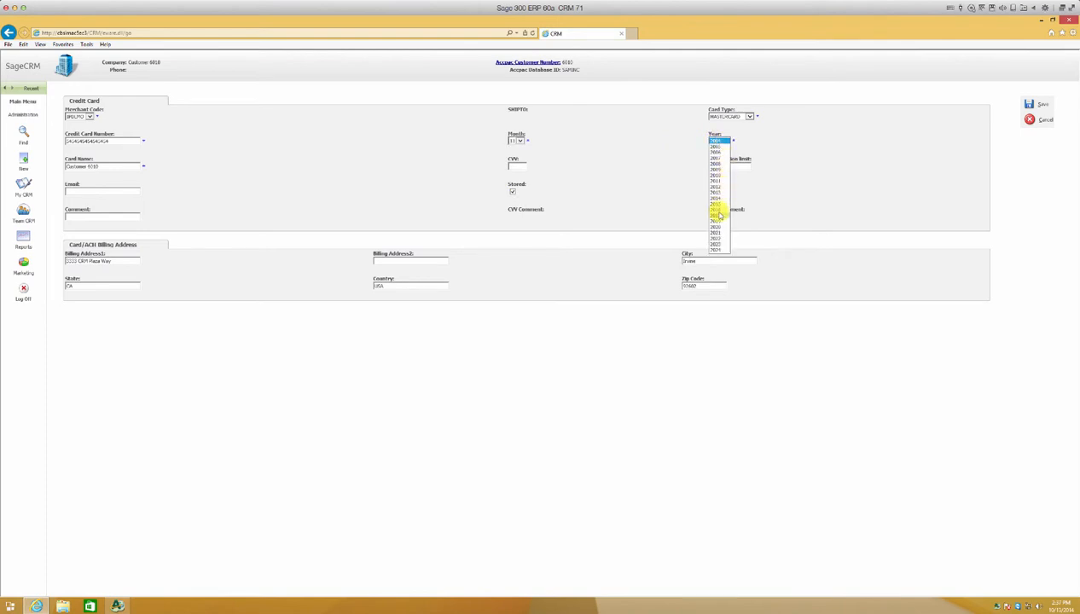
click(719, 215)
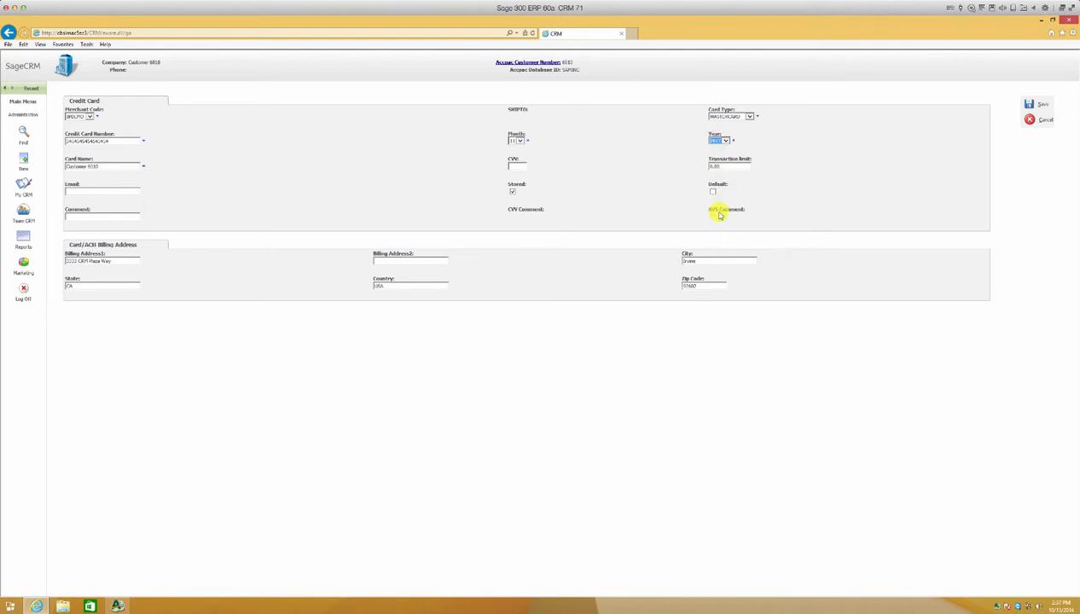
click(713, 191)
click(1031, 105)
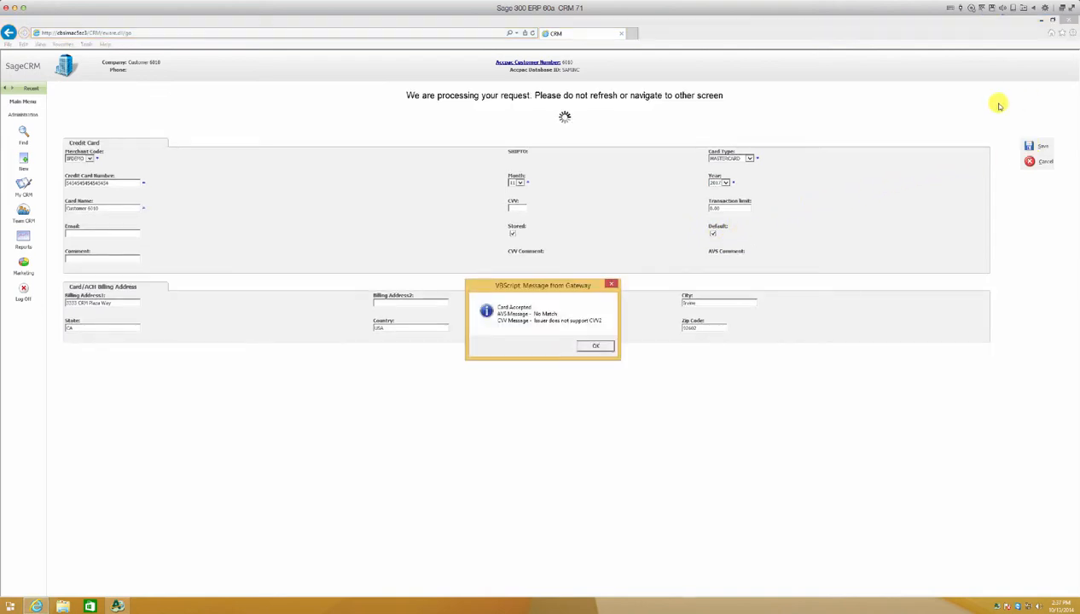
click(590, 345)
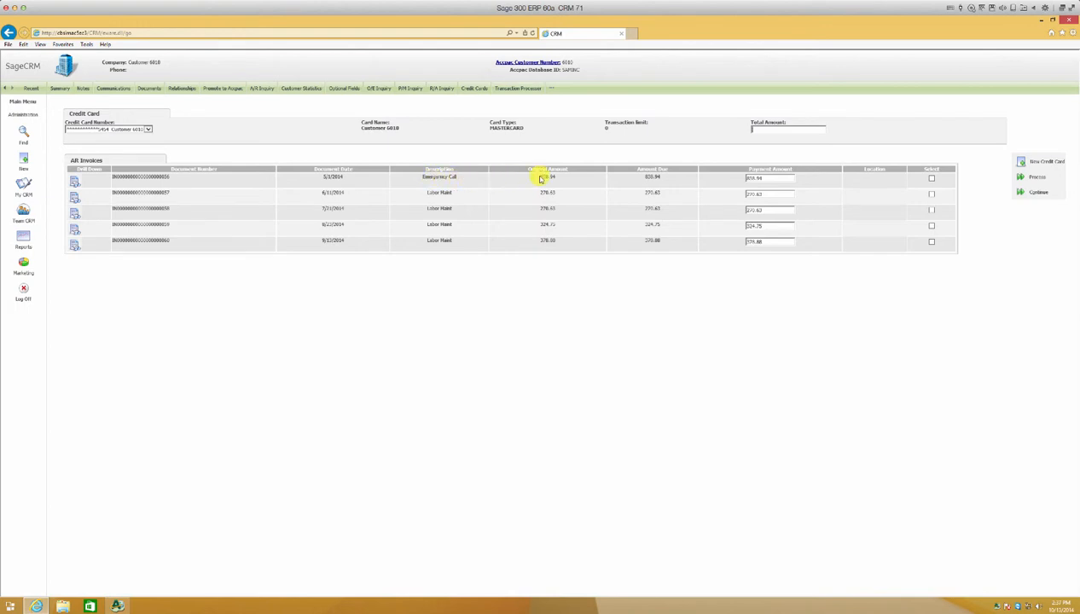
Review the details of the Emergency Call invoice and return to the AR invoice list
click(77, 183)
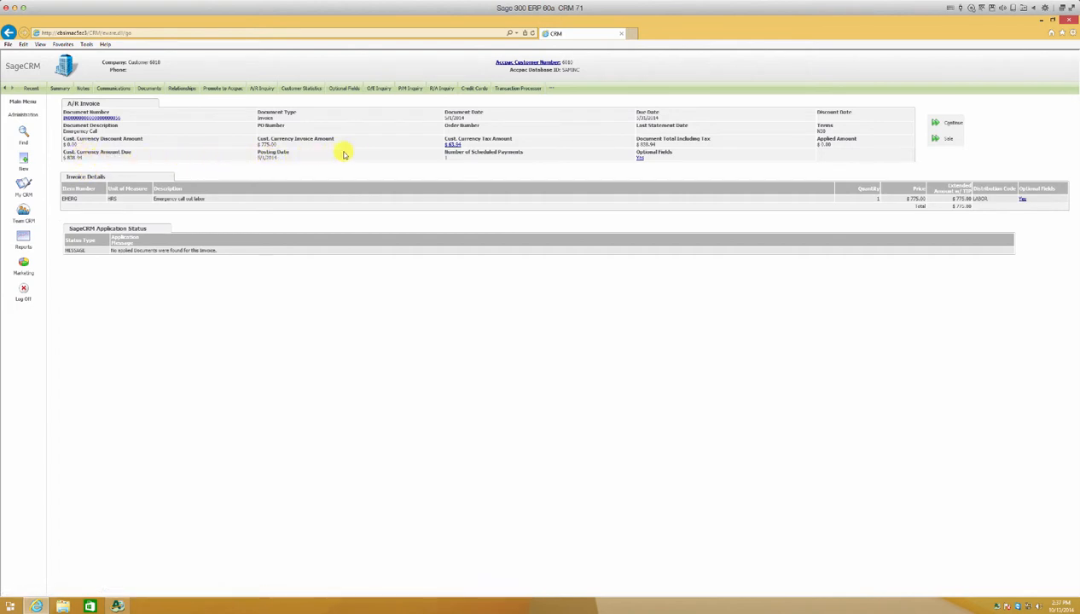
click(934, 125)
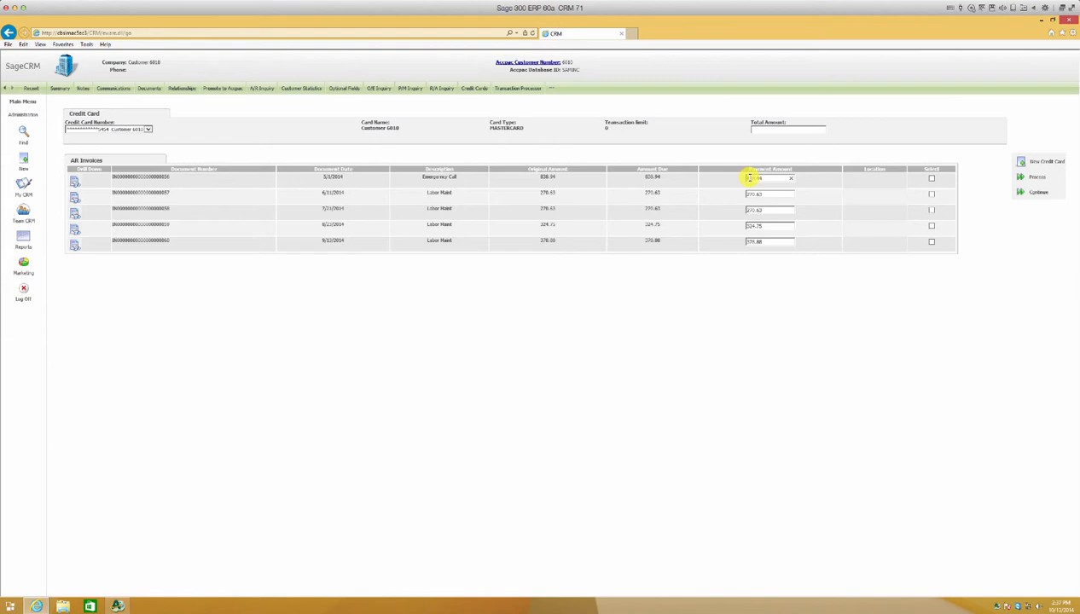
Reduce the Emergency Call invoice's payment to 538.94, select all listed AR invoices, and process their payment with the new MasterCard
click(931, 178)
click(932, 193)
click(932, 210)
click(1021, 181)
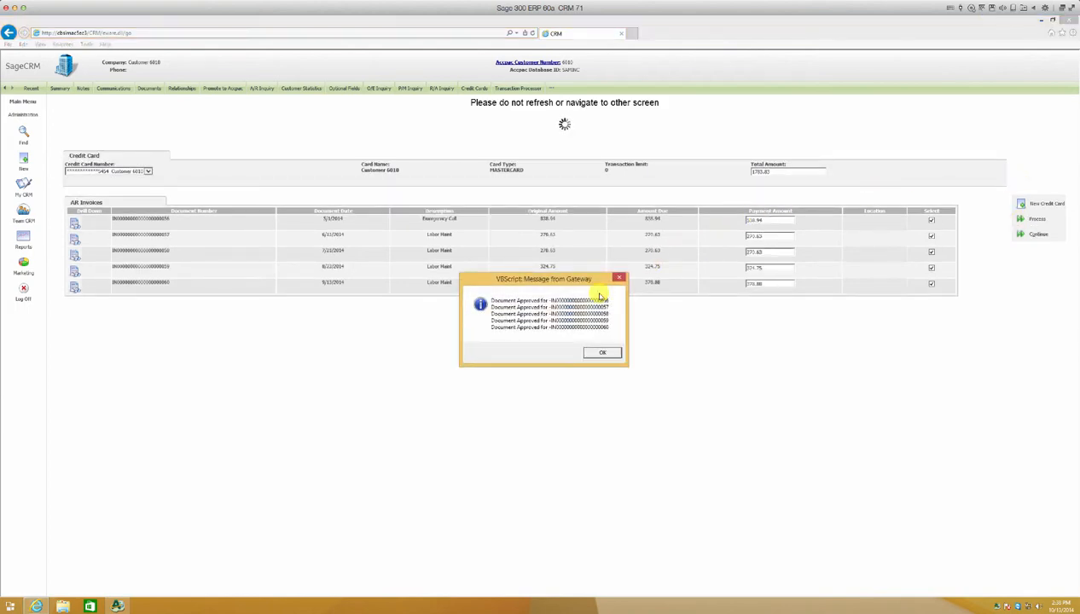
click(601, 351)
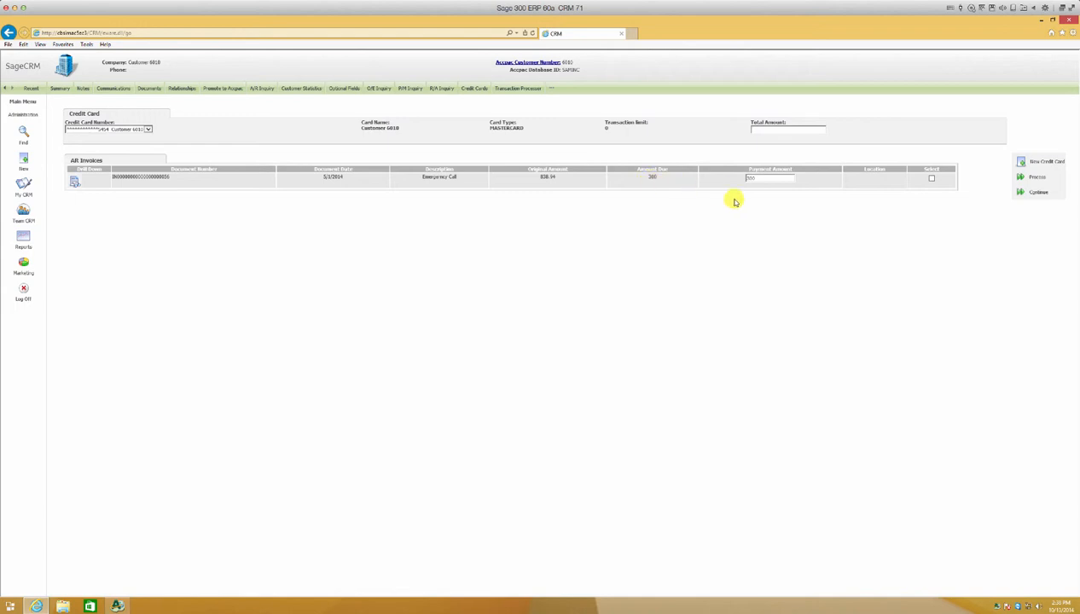
click(1018, 196)
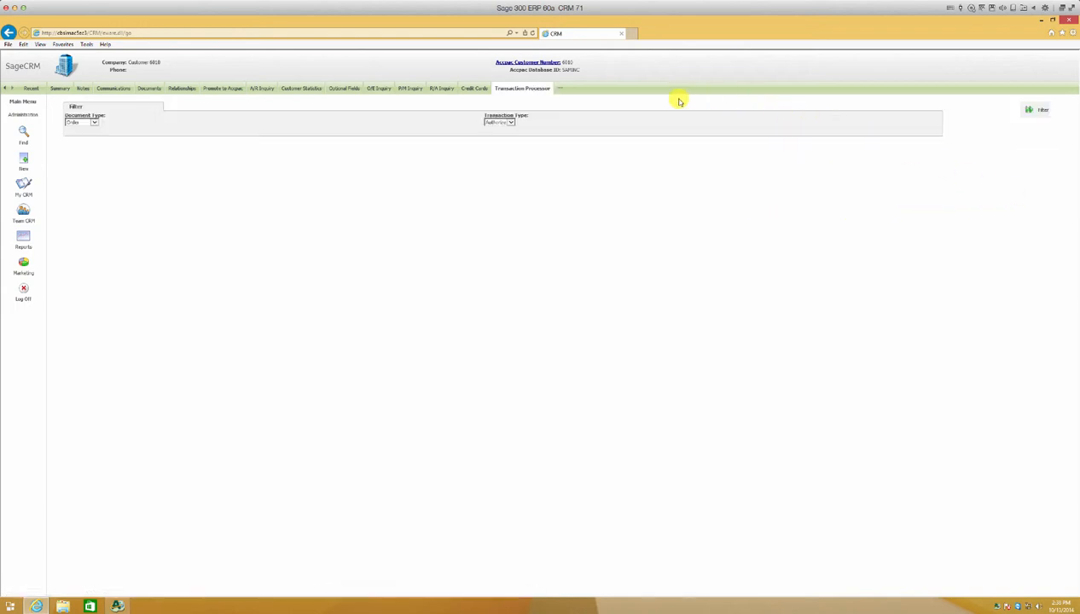
Delete the VISA card from the customer's stored credit cards and confirm its permanent removal
click(482, 88)
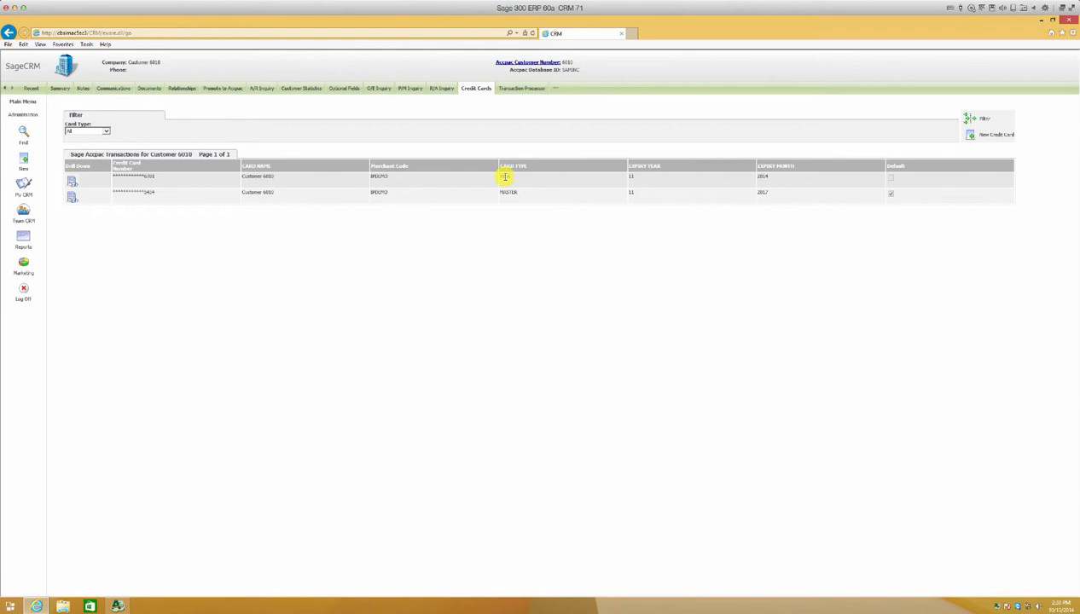
click(73, 180)
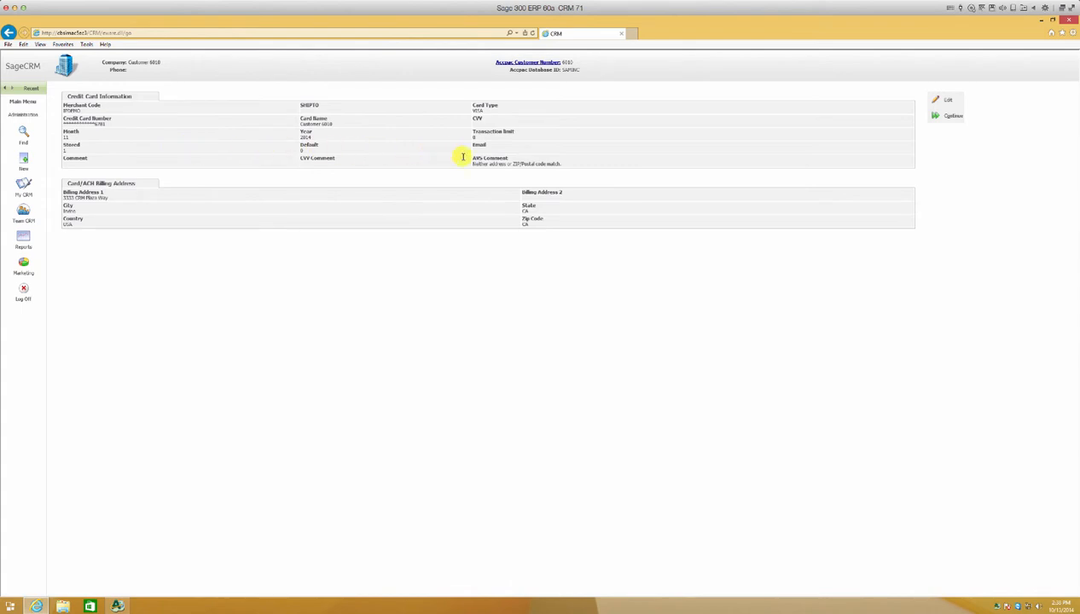
click(934, 101)
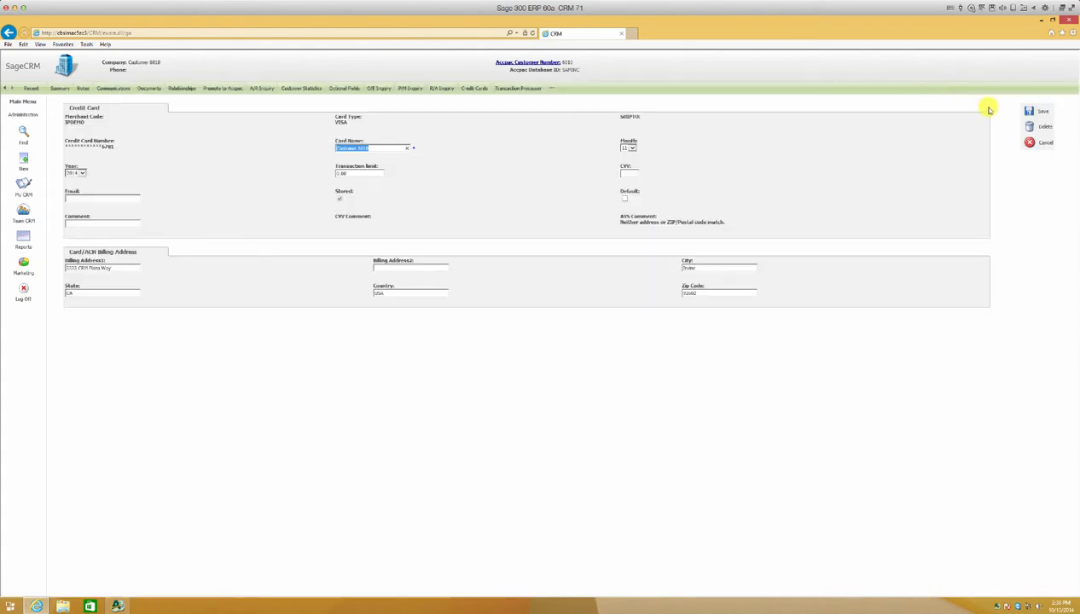
click(1028, 126)
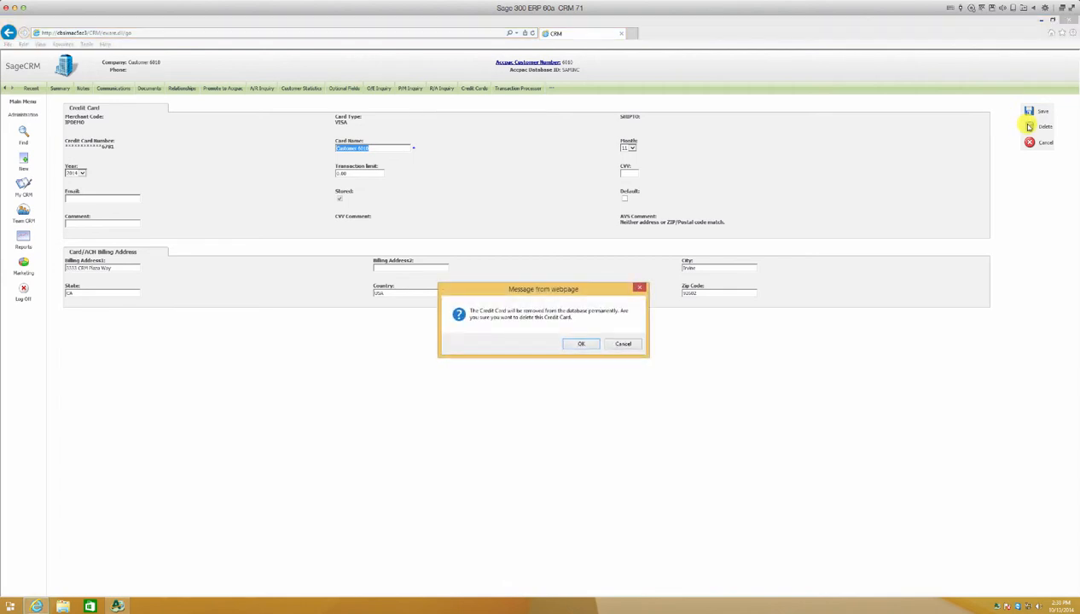
click(581, 344)
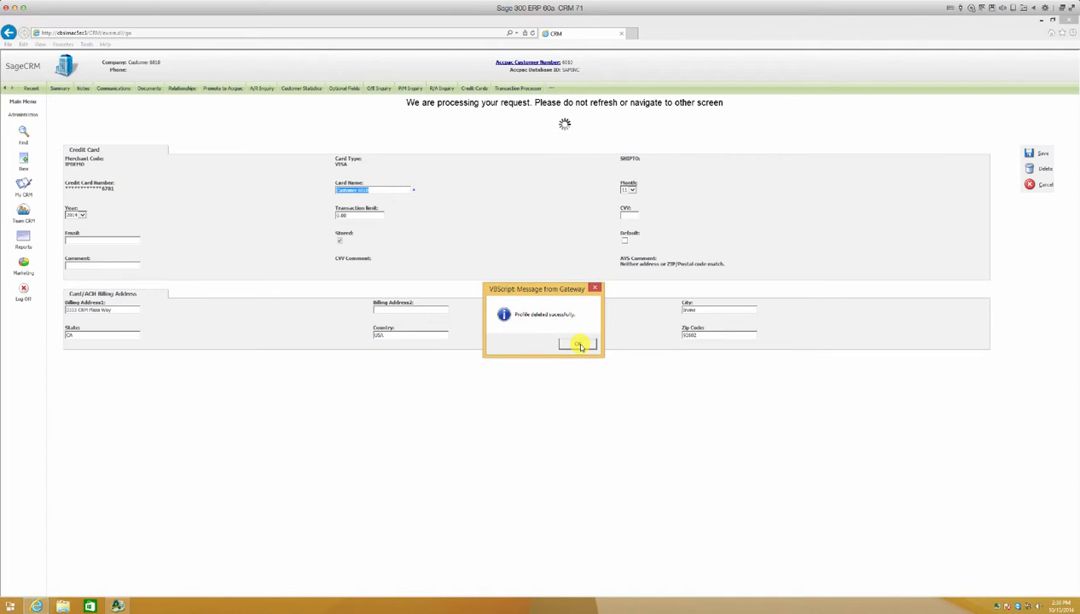
click(579, 344)
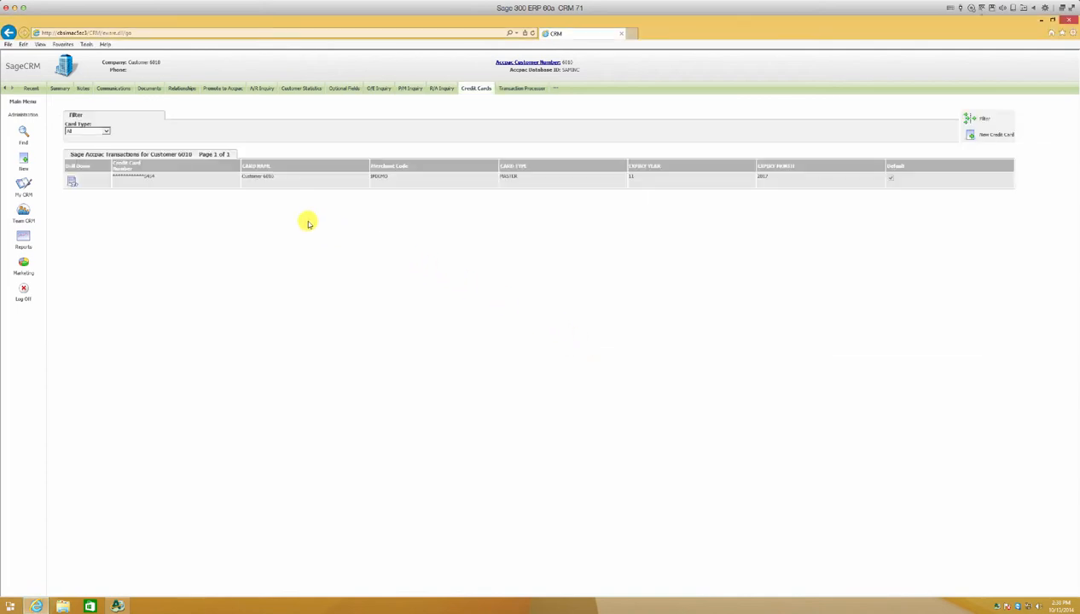
Leave the customer's credit cards, switch to Sage ERP Accpac and open Day End in Paytelligence's Periodic Processing
click(60, 89)
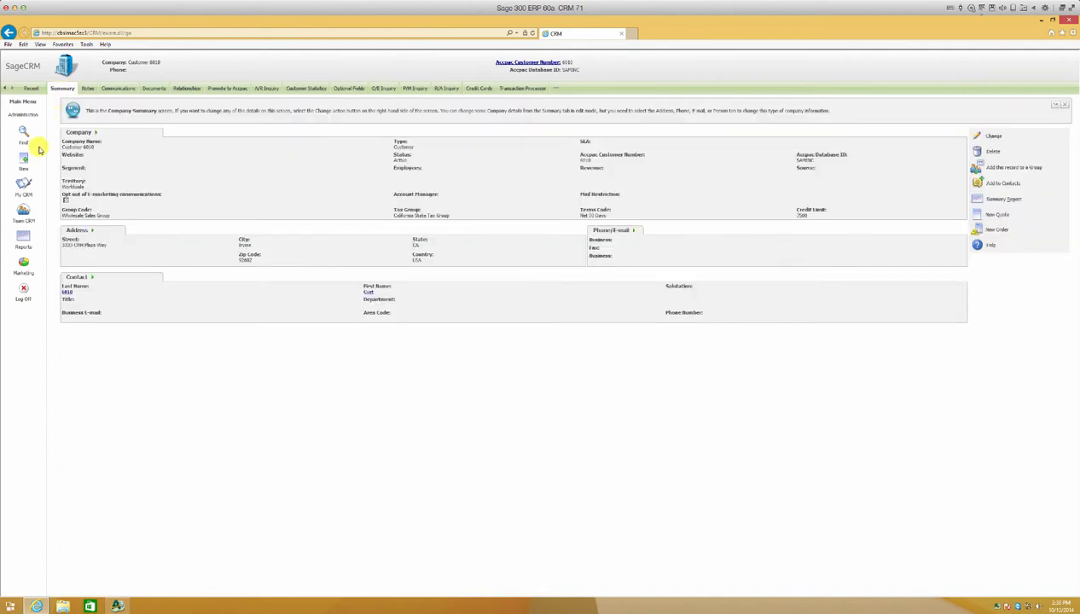
click(23, 186)
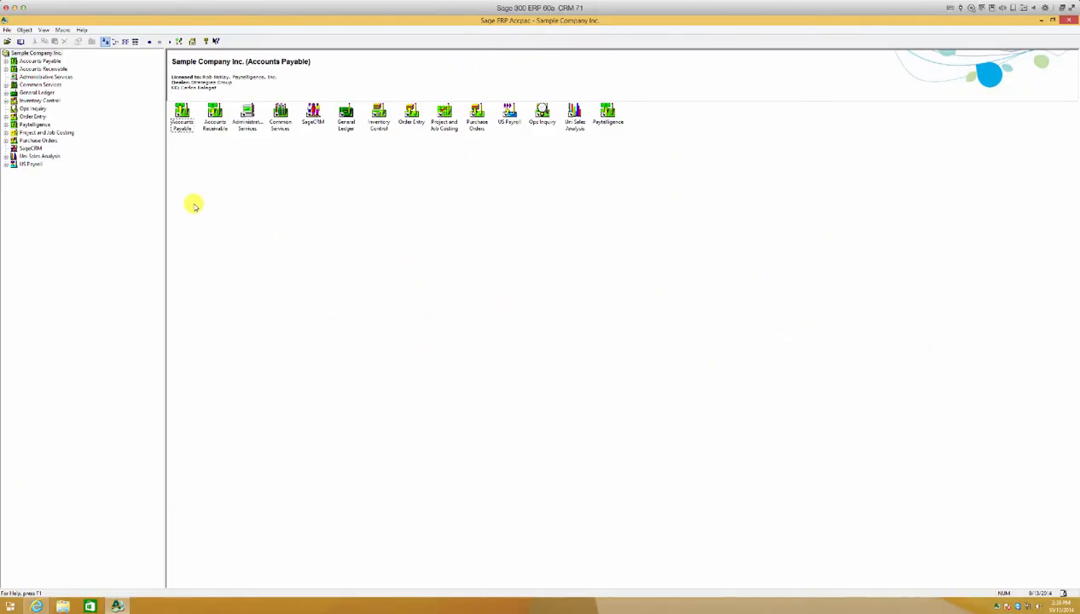
click(19, 125)
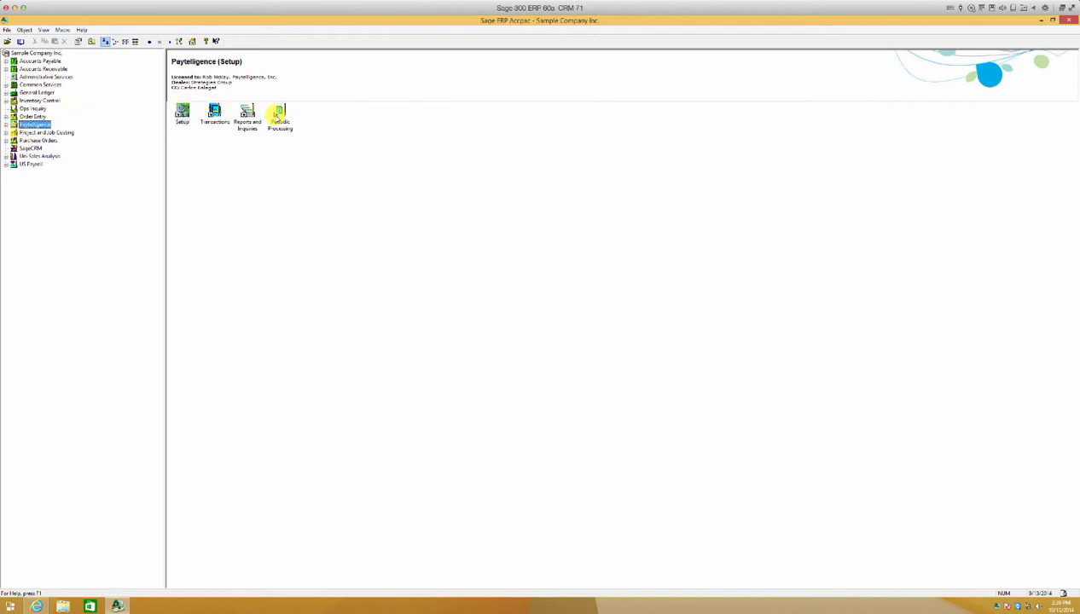
double_click(278, 115)
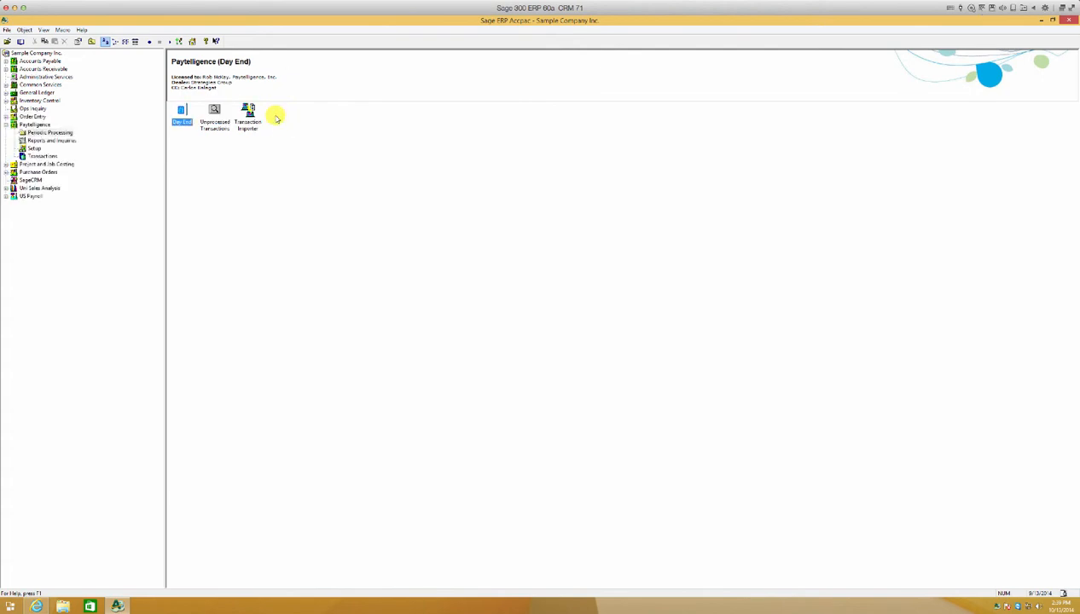
double_click(181, 109)
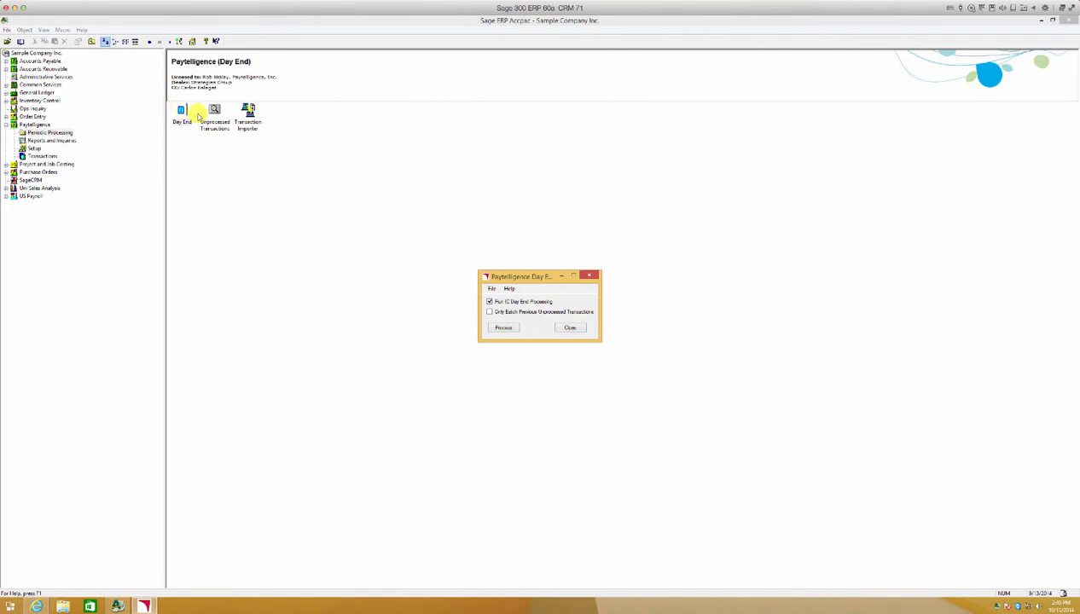
Run the Paytelligence Day End with IC Day End Processing included, and open the Receipt Batch List in Accounts Receivable
click(500, 328)
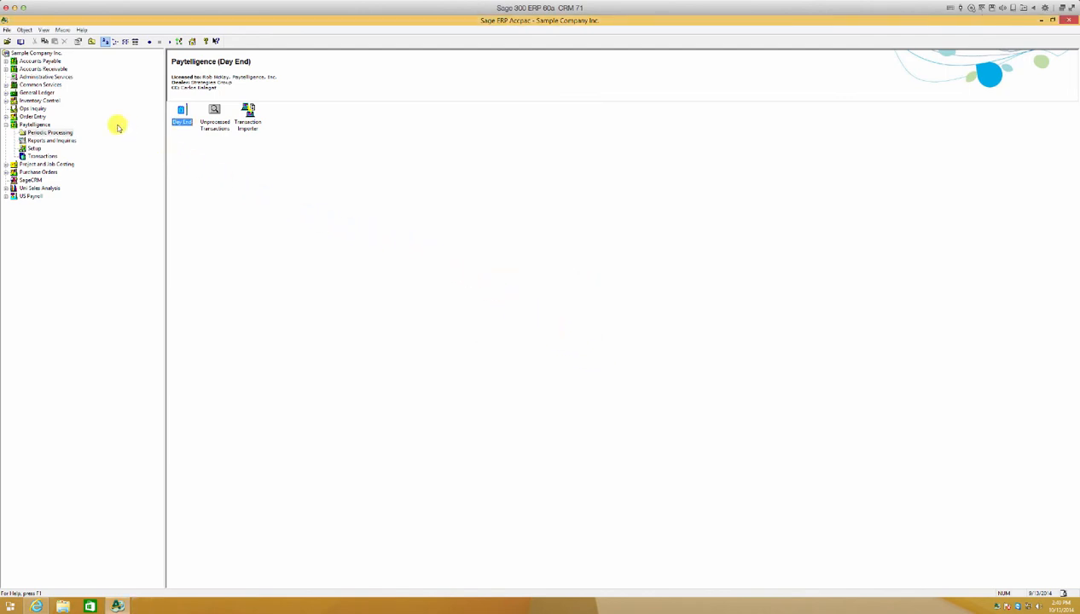
click(6, 69)
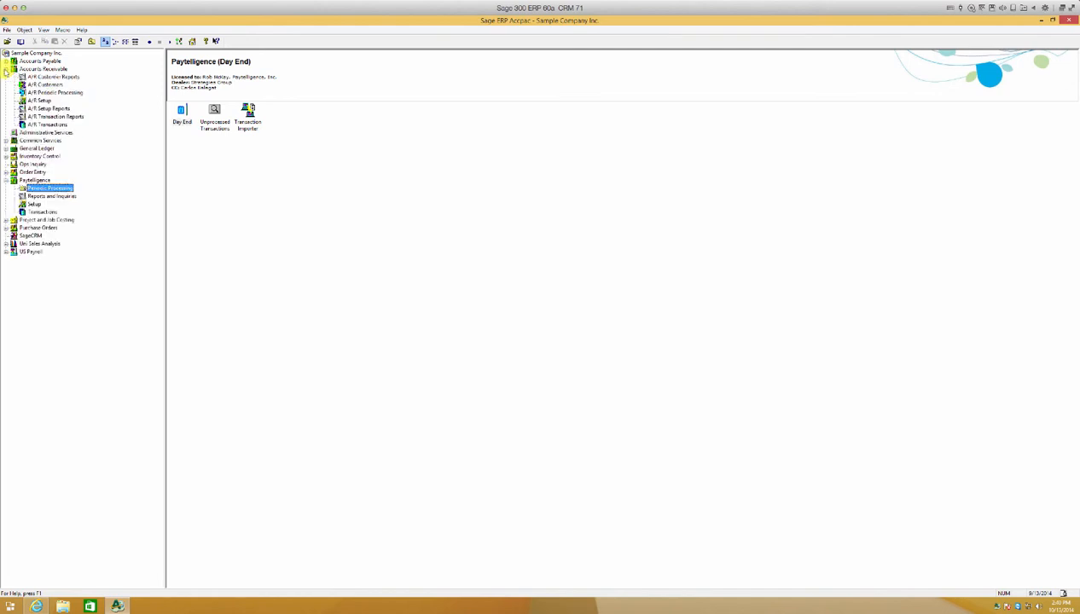
click(46, 125)
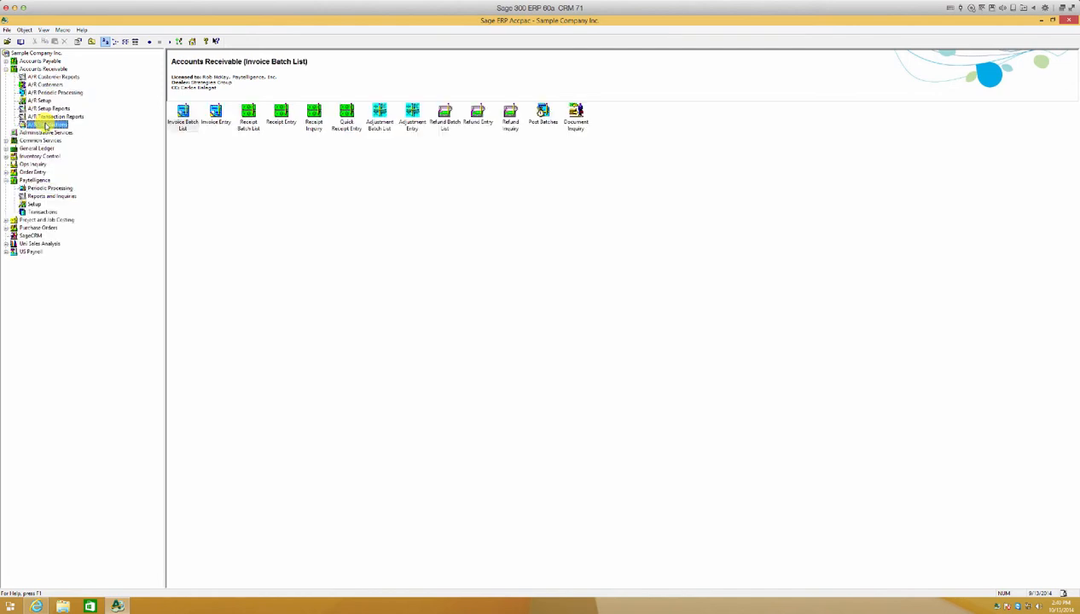
double_click(247, 122)
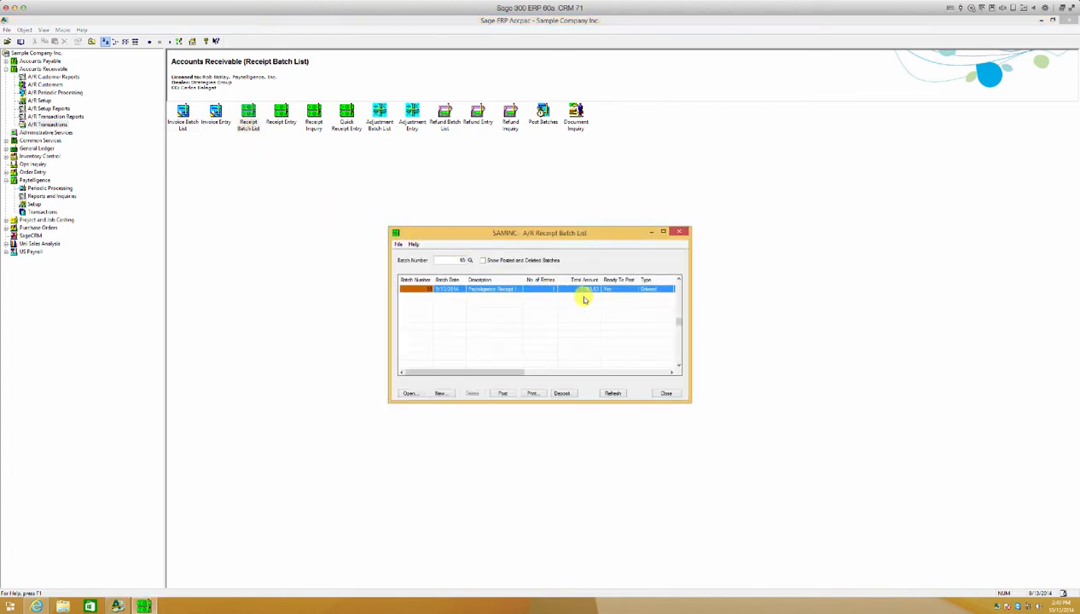
Open the Paytelligence receipt batch, review the balances and applied amounts of its invoices, and return to the batch list
click(409, 394)
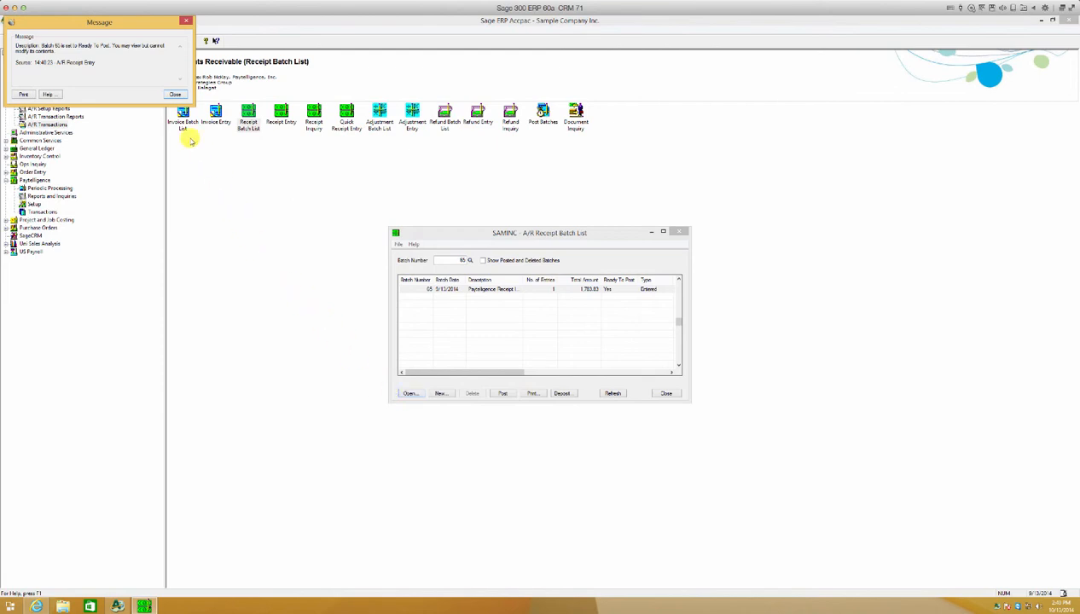
click(175, 95)
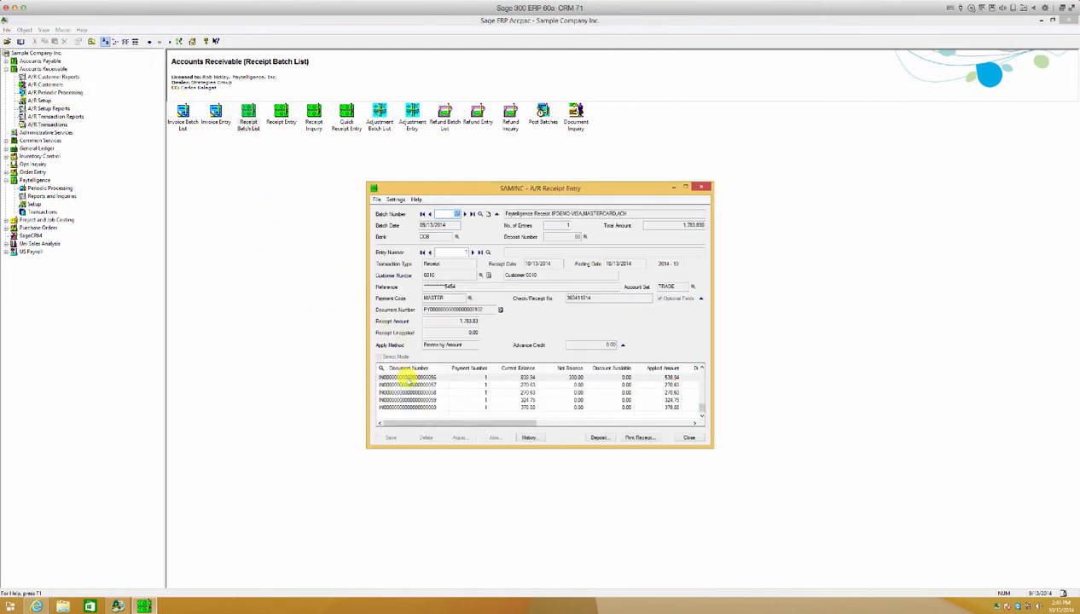
click(407, 379)
mouse_move(482, 422)
mouse_down()
mouse_move(568, 429)
mouse_move(478, 428)
mouse_up()
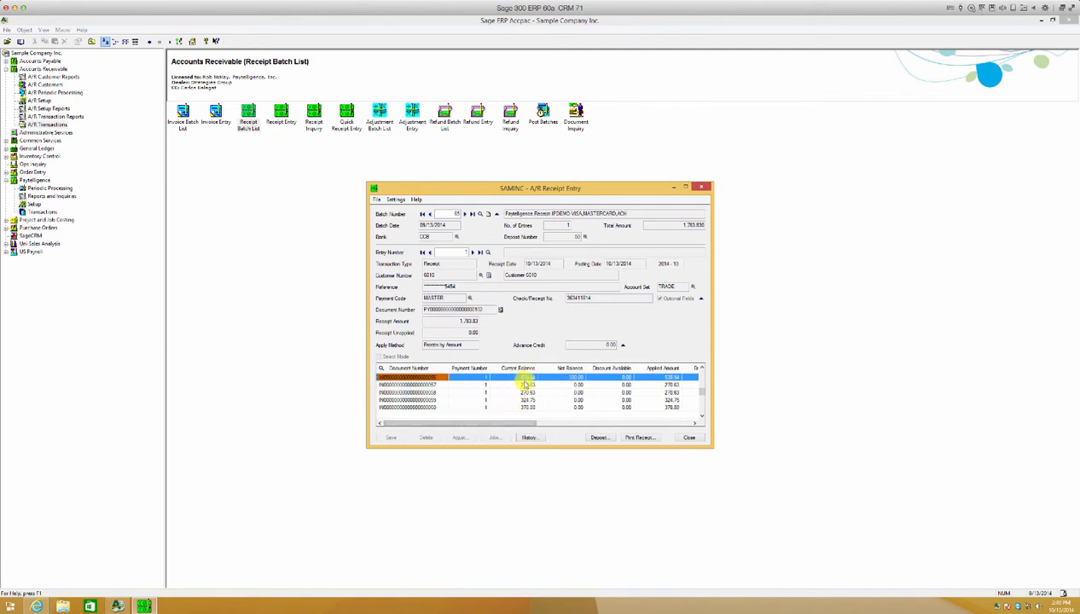
click(690, 437)
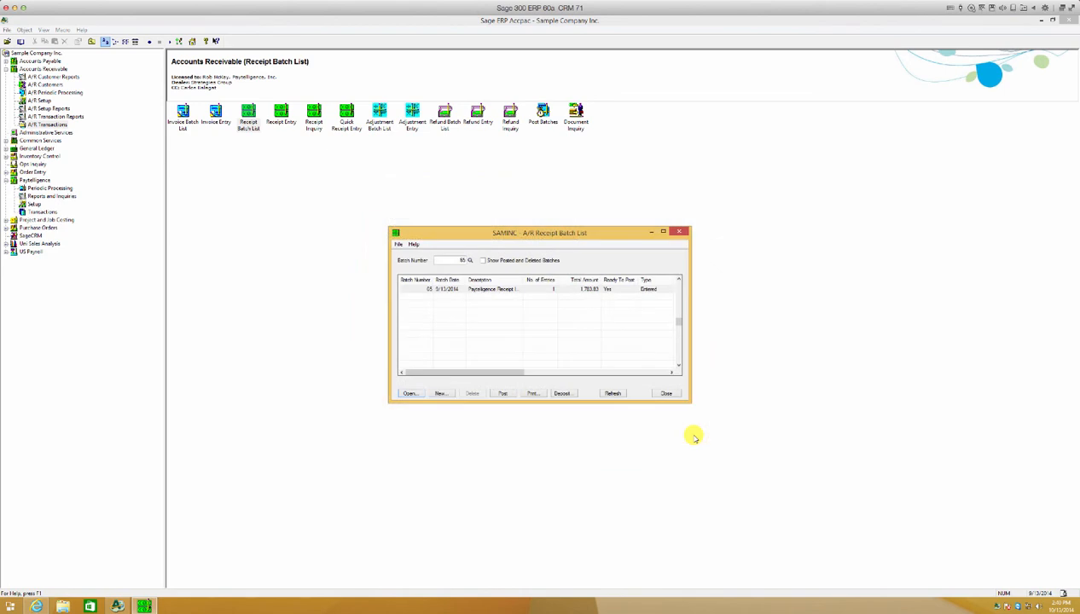
Post the Paytelligence receipt batch, refresh the A/R Receipt Batch List and close it
click(558, 290)
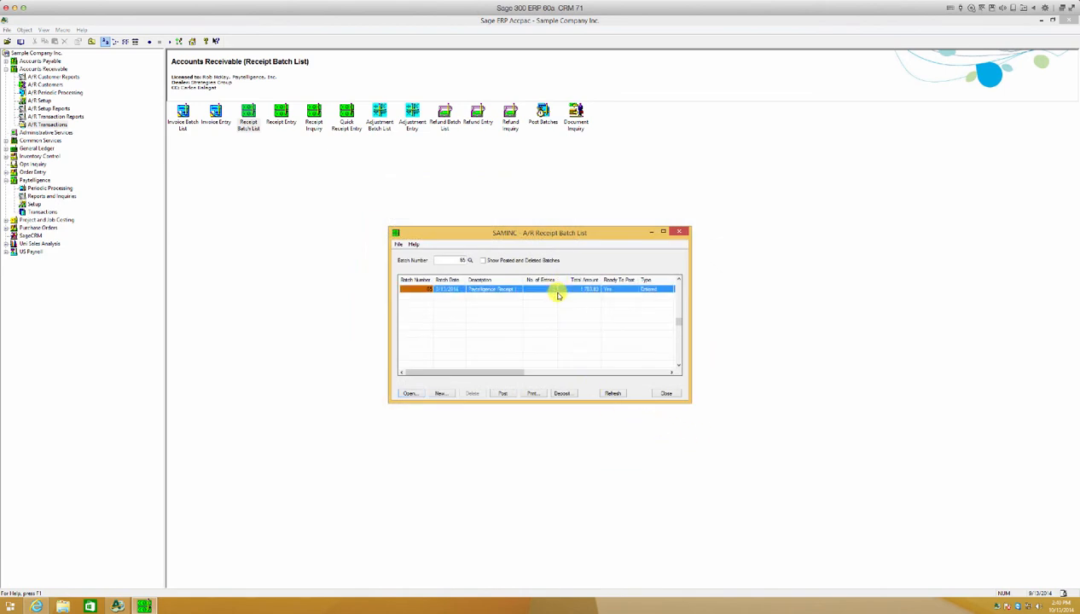
click(503, 393)
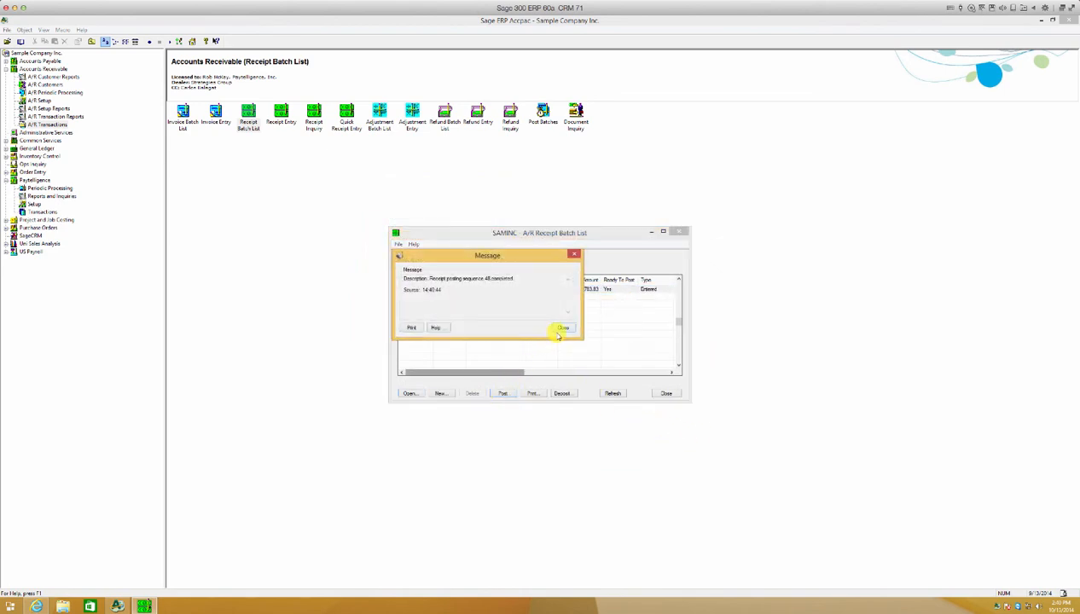
click(562, 329)
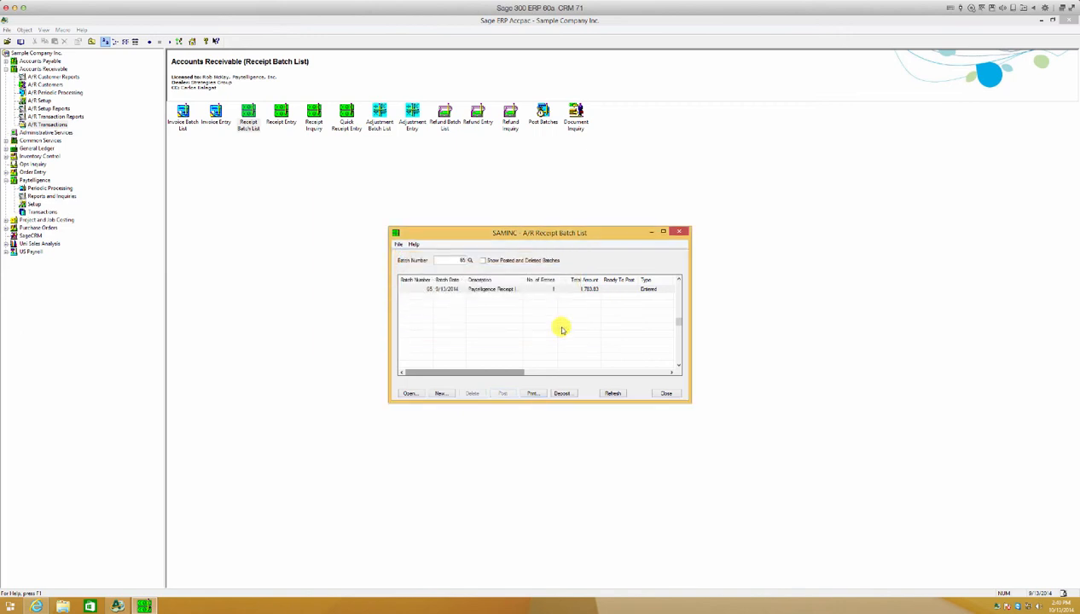
click(613, 394)
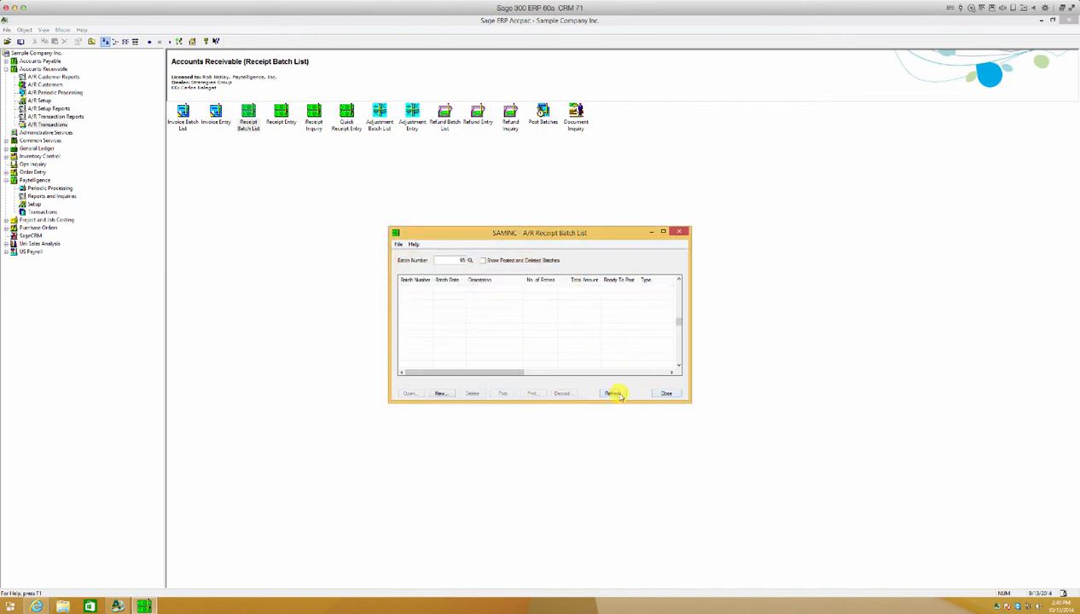
click(666, 393)
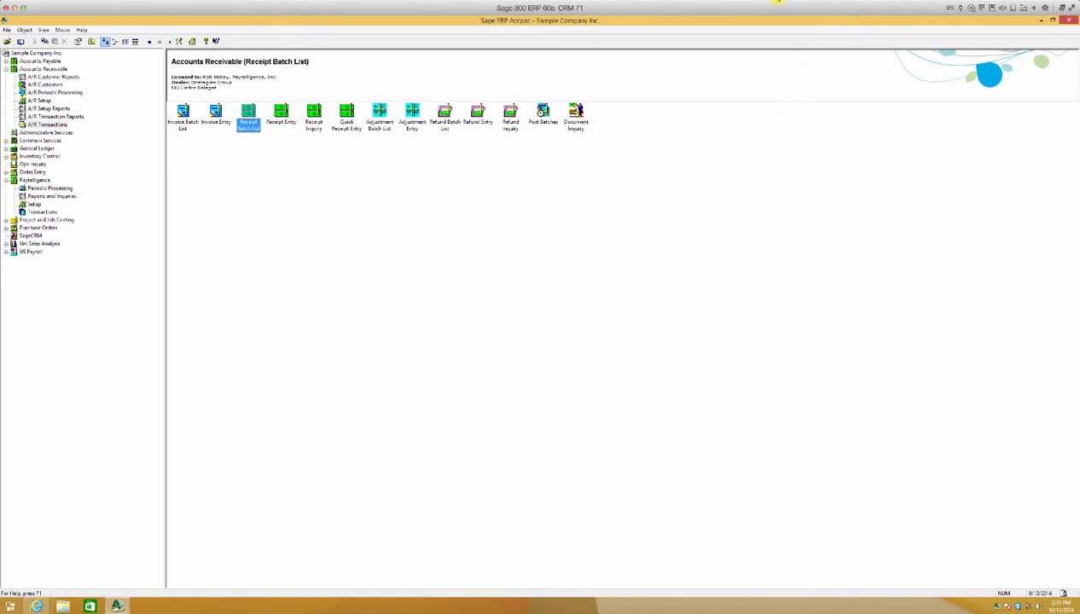
click(777, 4)
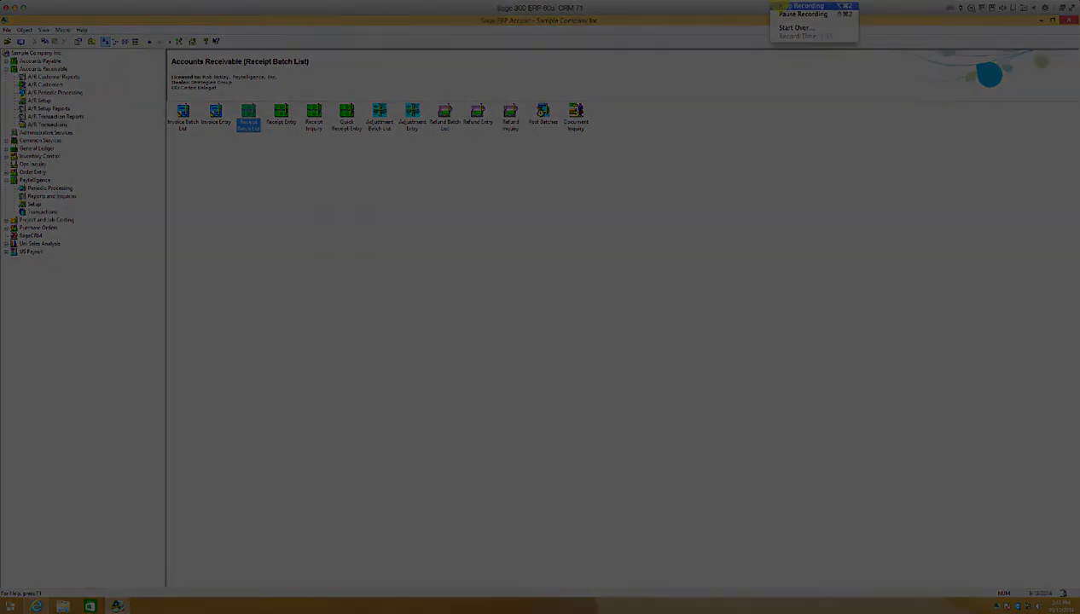